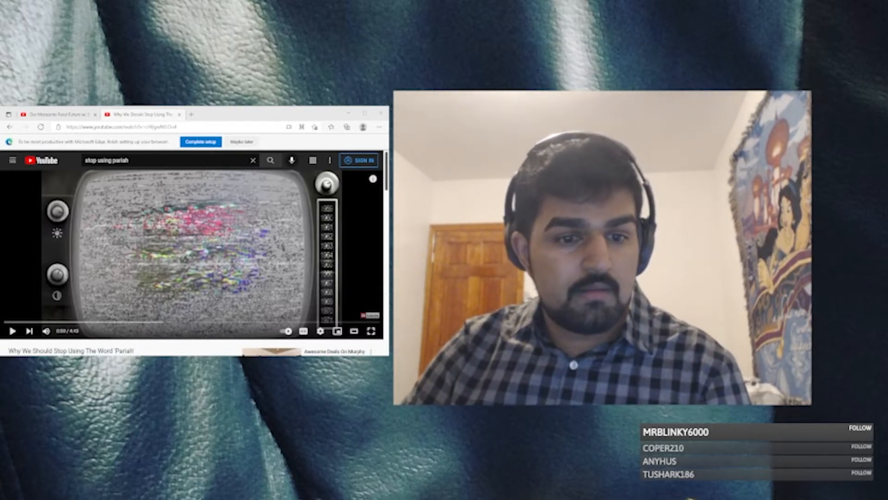
# Switch to the Majority Report Monsanto video and pause it near 2:18.
pyautogui.click(68, 115)
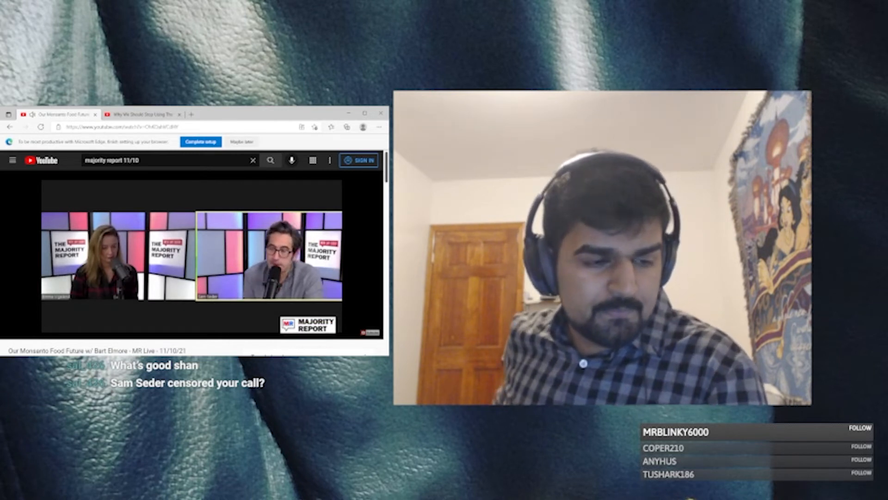
pyautogui.press('space')
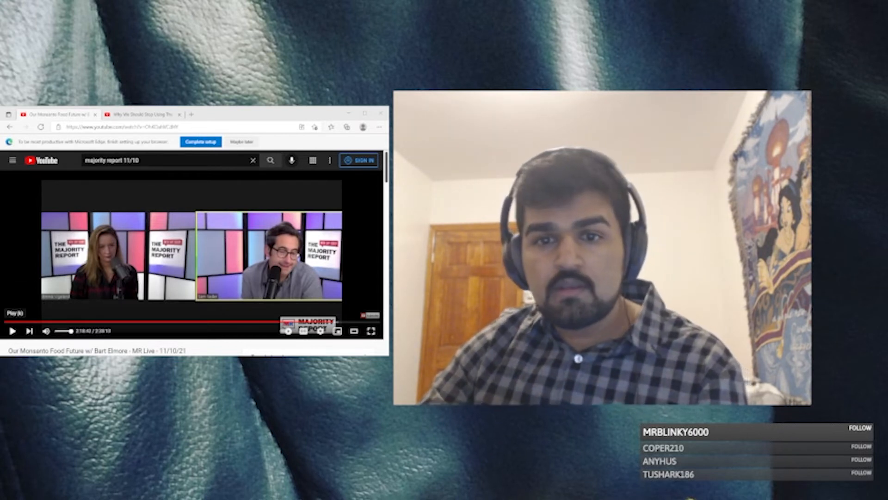
# Play a few more seconds of the call, pausing around 2:19 to comment.
pyautogui.click(12, 332)
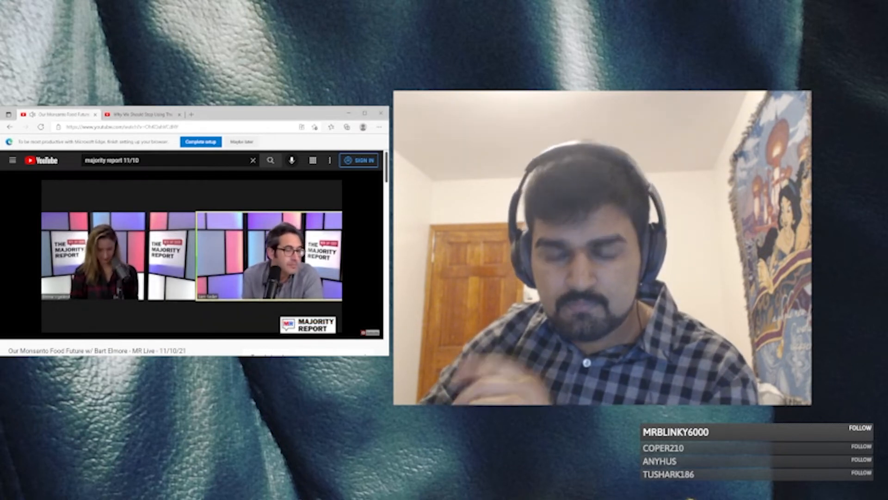
pyautogui.click(12, 332)
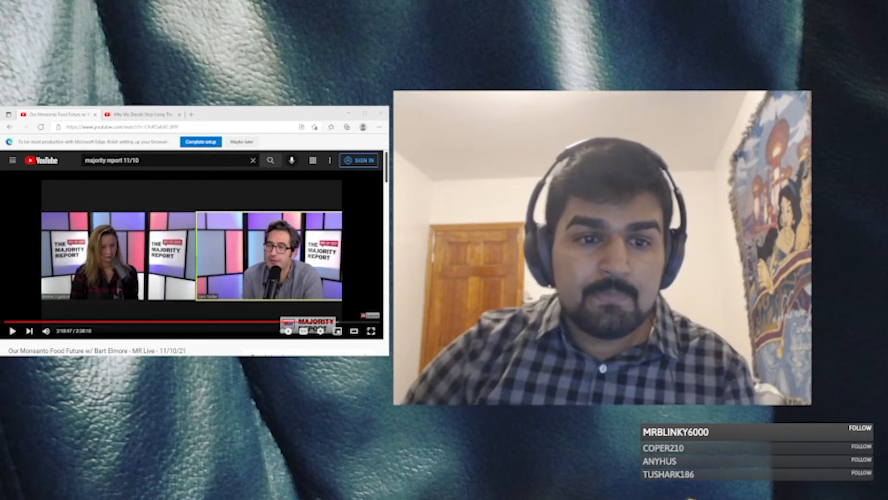
pyautogui.click(12, 331)
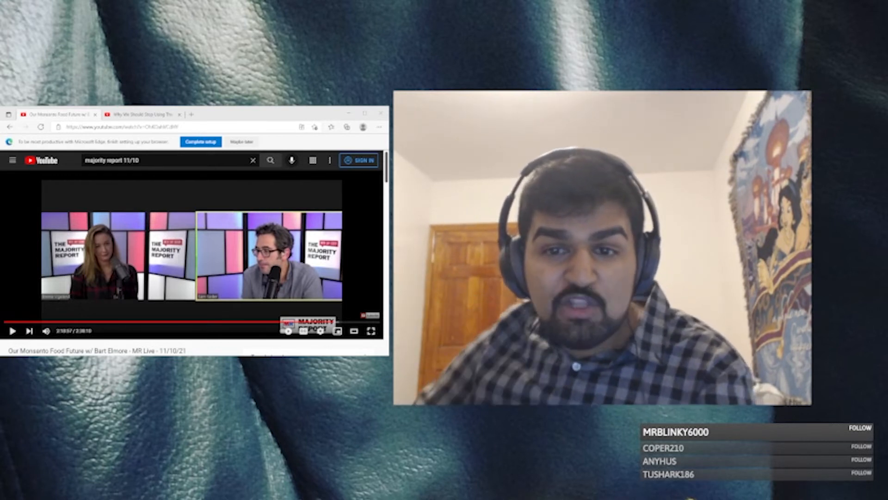
pyautogui.moveTo(192, 264)
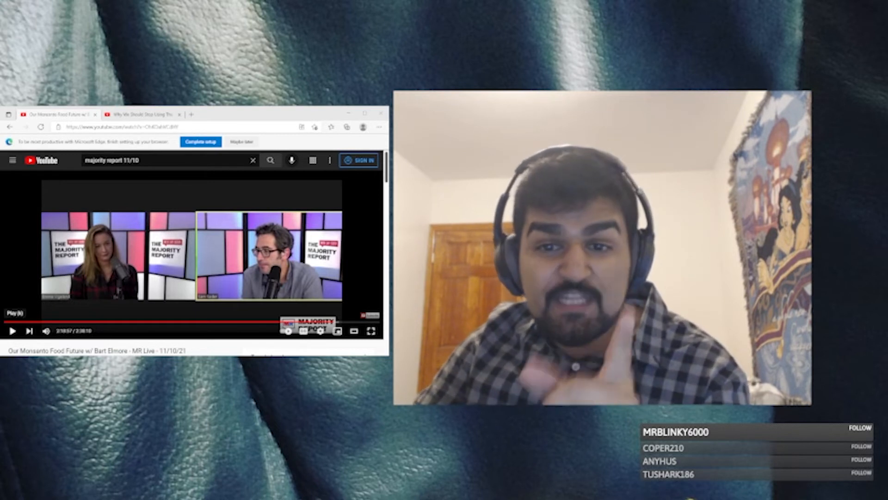
# Resume the call briefly and leave the VOD paused near 2:19:45.
pyautogui.click(12, 333)
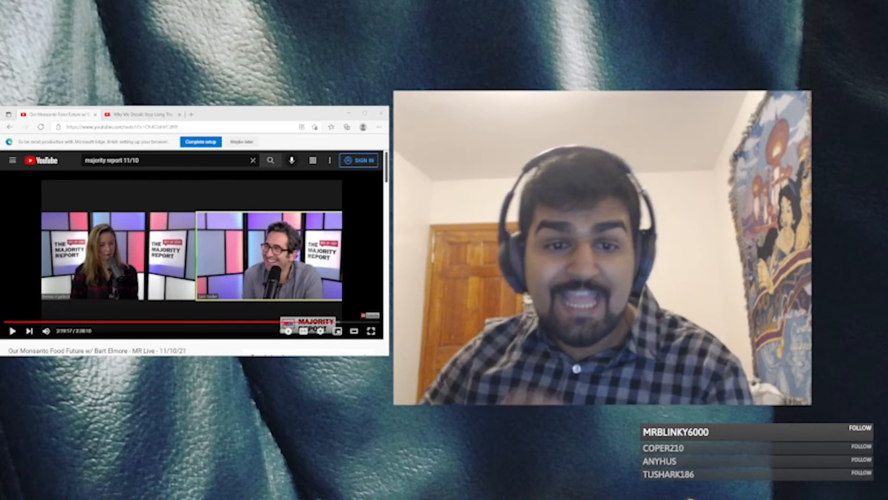
pyautogui.press('space')
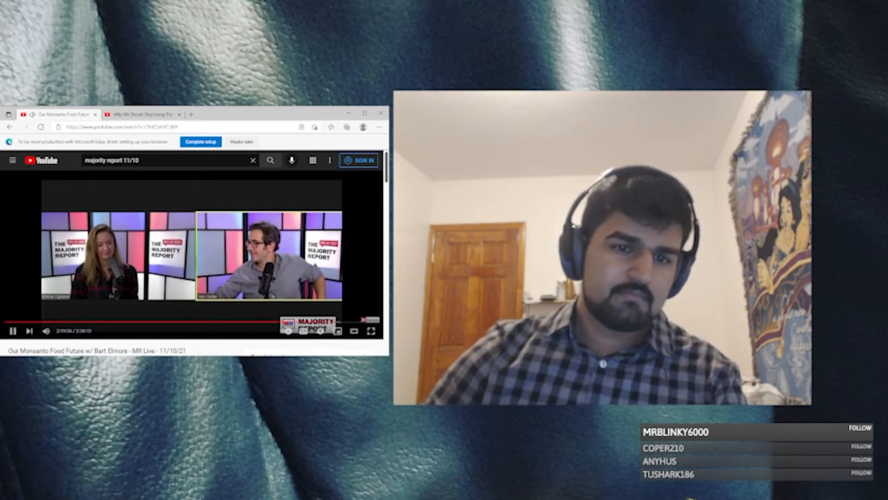
pyautogui.moveTo(13, 332)
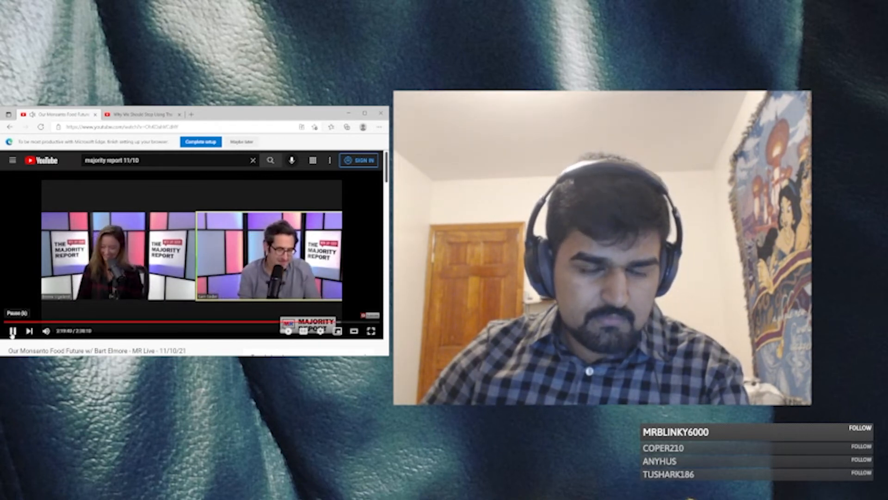
pyautogui.click(13, 332)
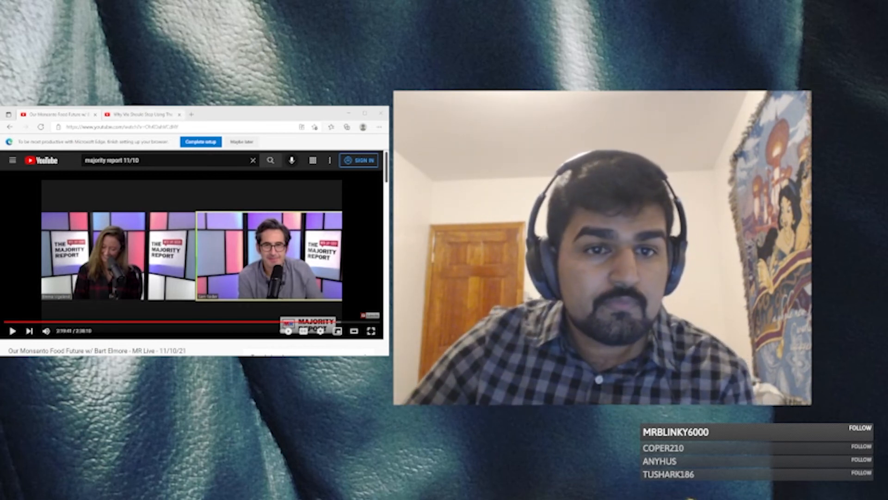
# Pause the Monsanto VOD and move over to the 'Pariah' video tab.
pyautogui.hotkey('ctrl', 'Tab')
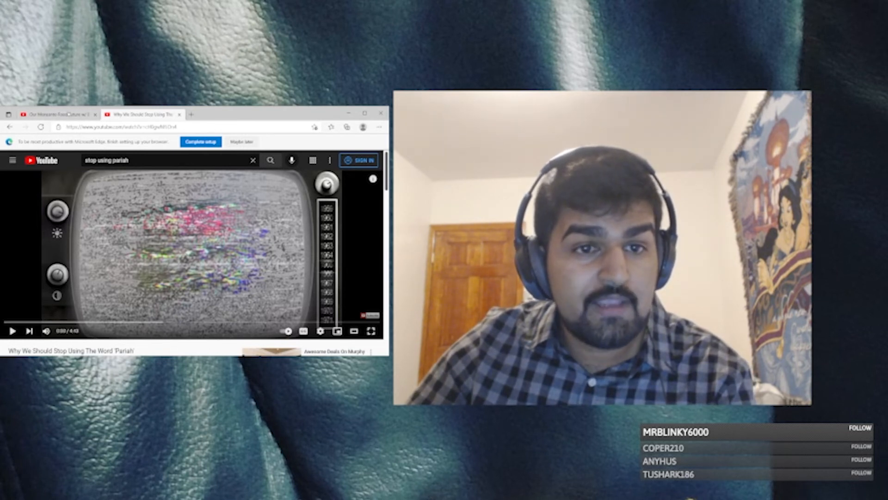
pyautogui.hotkey('ctrl', 'shift', 'Tab')
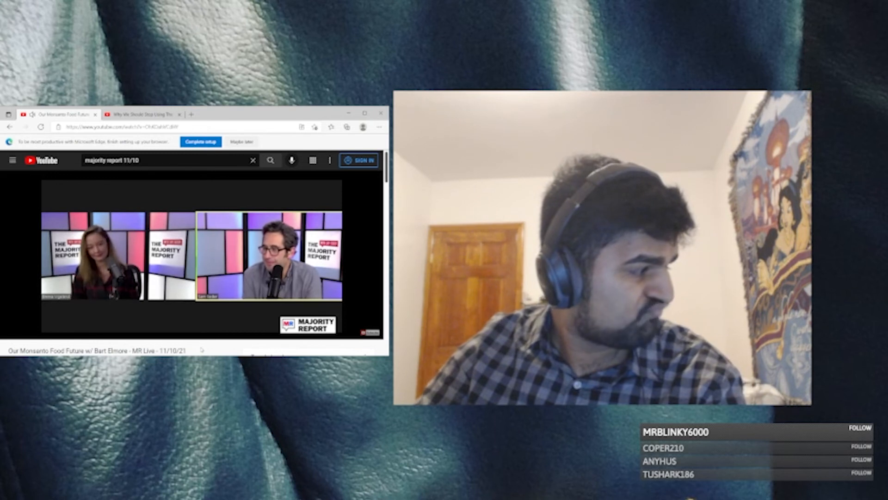
pyautogui.moveTo(101, 322)
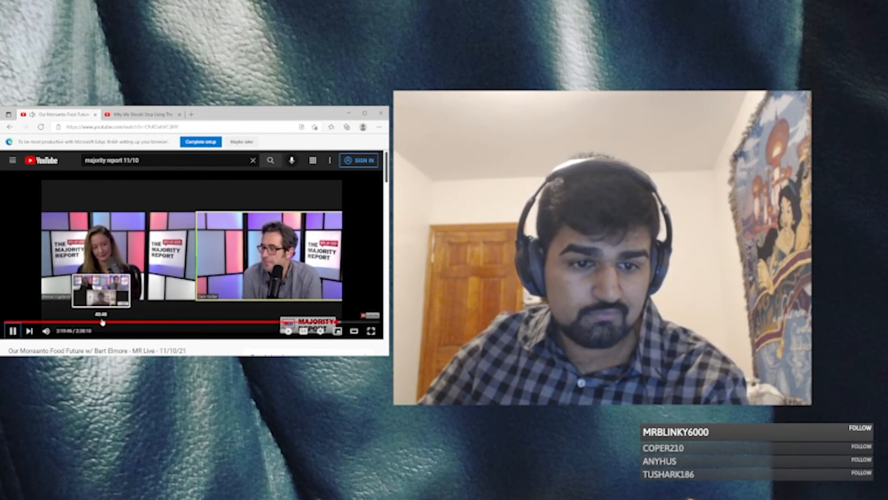
pyautogui.press('space')
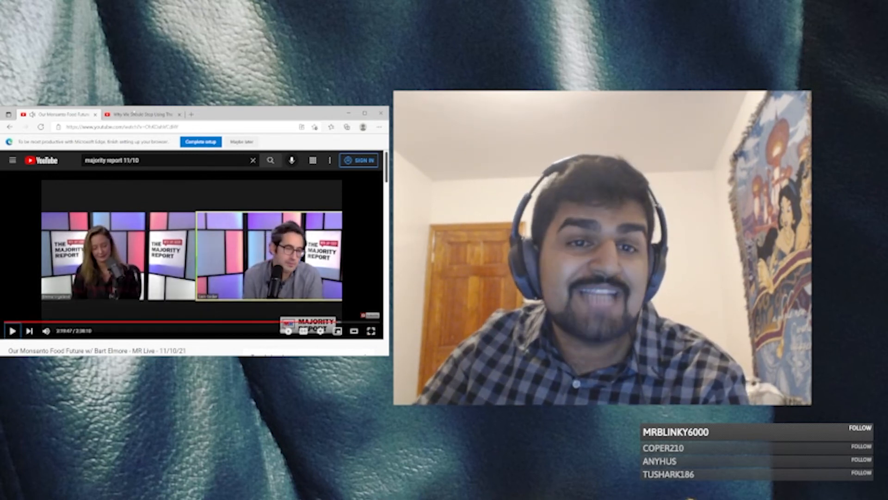
pyautogui.hotkey('ctrl', 'Tab')
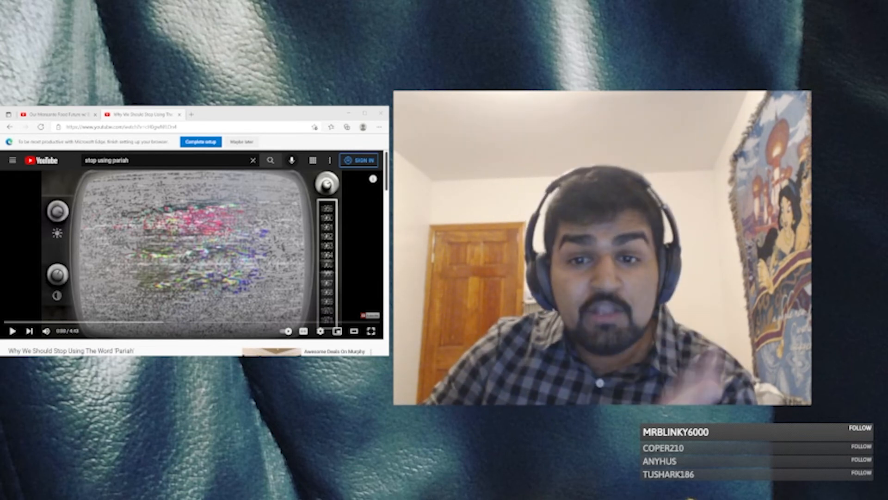
pyautogui.scroll(-1, 193, 254)
pyautogui.scroll(1, 193, 254)
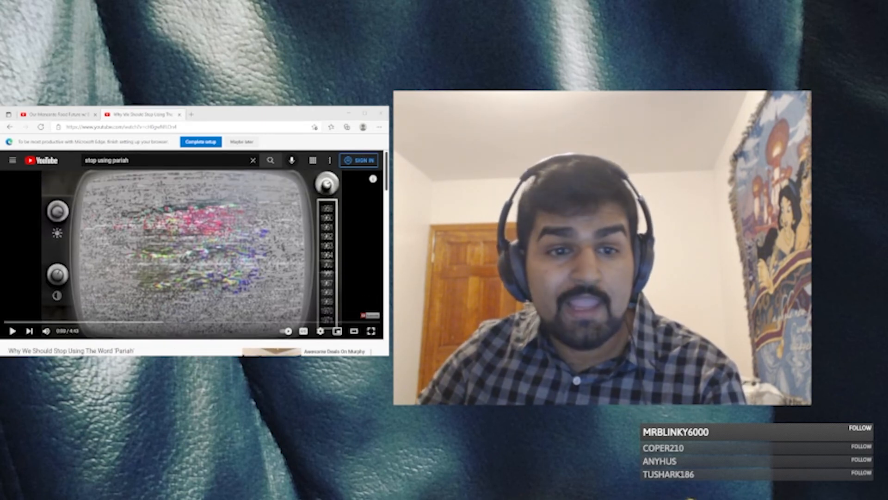
# Play the first few seconds of the Pariah video and pause on the two hosts.
pyautogui.click(67, 277)
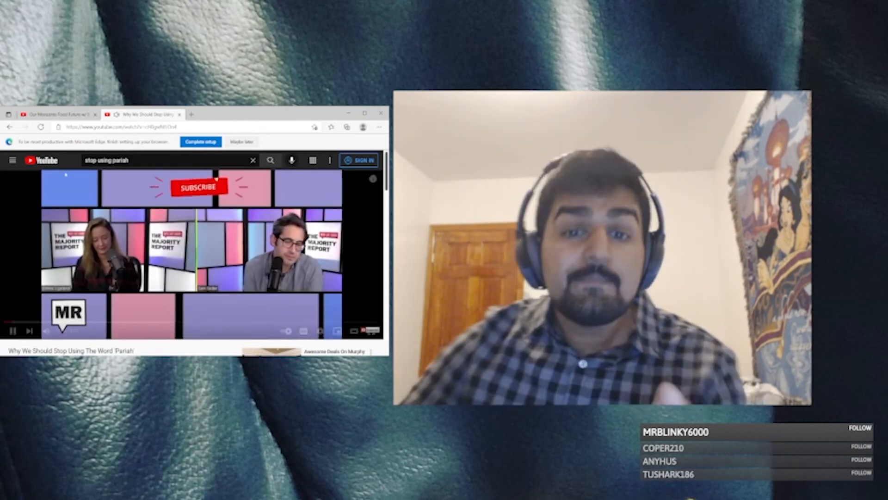
pyautogui.press('space')
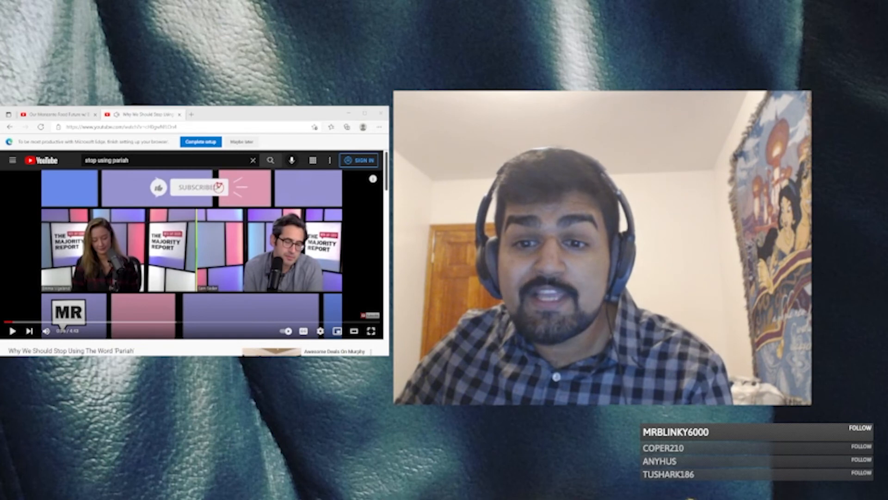